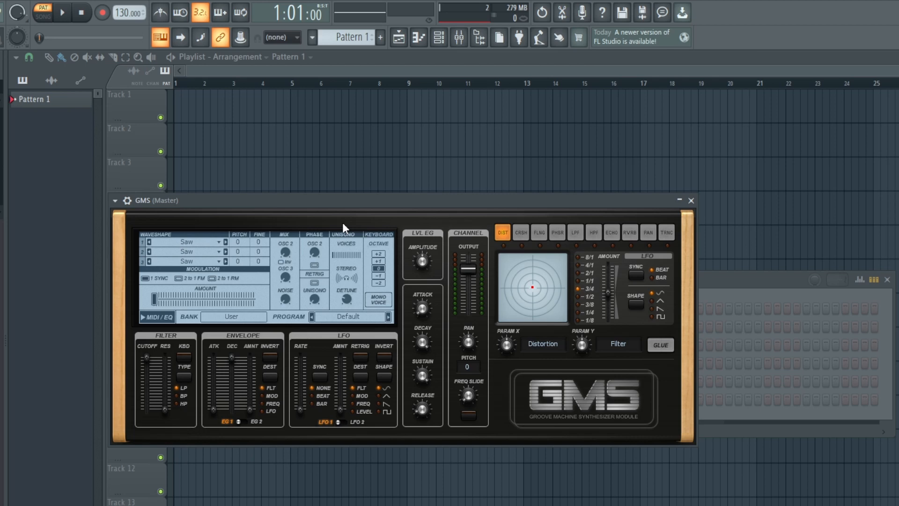
Step: Audition the default saw patch and raise the channel output level slightly
{"action": "key", "text": "z"}
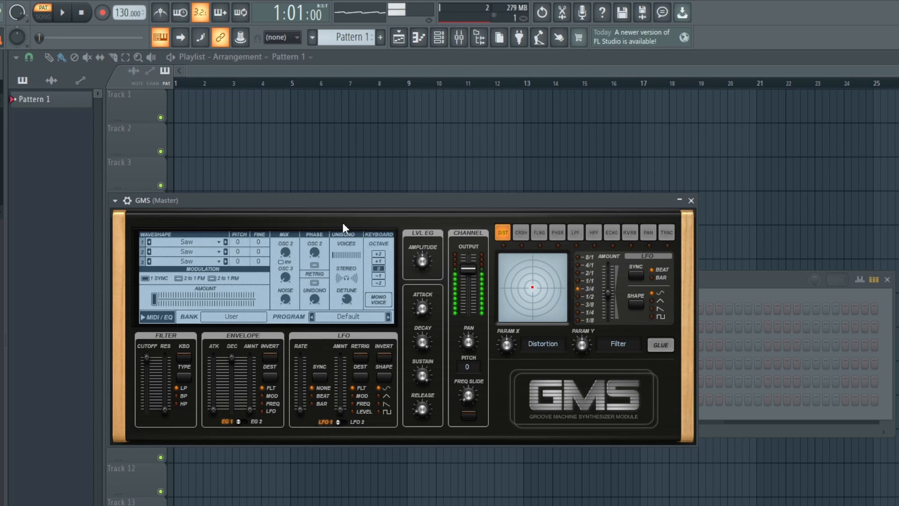
{"action": "left_click_drag", "start_coordinate": [465, 268], "coordinate": [467, 264]}
{"action": "key", "text": "z"}
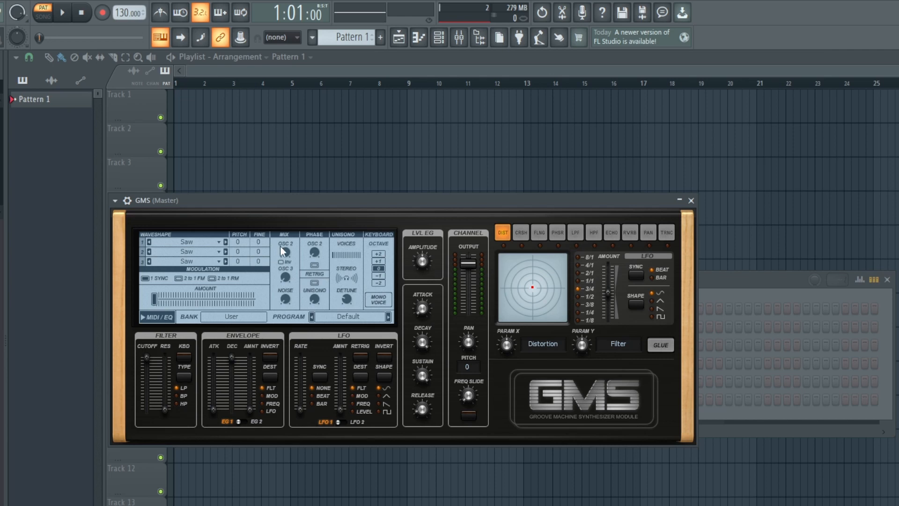
Step: Increase the number of unison voices on the GMS synth and audition the sound with test notes
{"action": "left_click_drag", "start_coordinate": [352, 257], "coordinate": [351, 248]}
{"action": "key", "text": "z"}
{"action": "key", "text": "z"}
{"action": "key", "text": "z"}
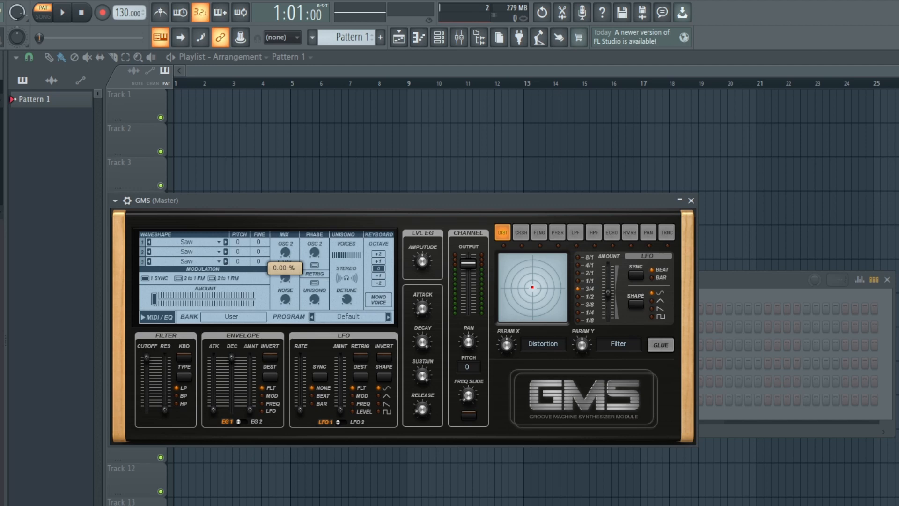
Step: Adjust the oscillator 2 mix and the unison detune amount
{"action": "left_click_drag", "start_coordinate": [285, 252], "coordinate": [285, 230]}
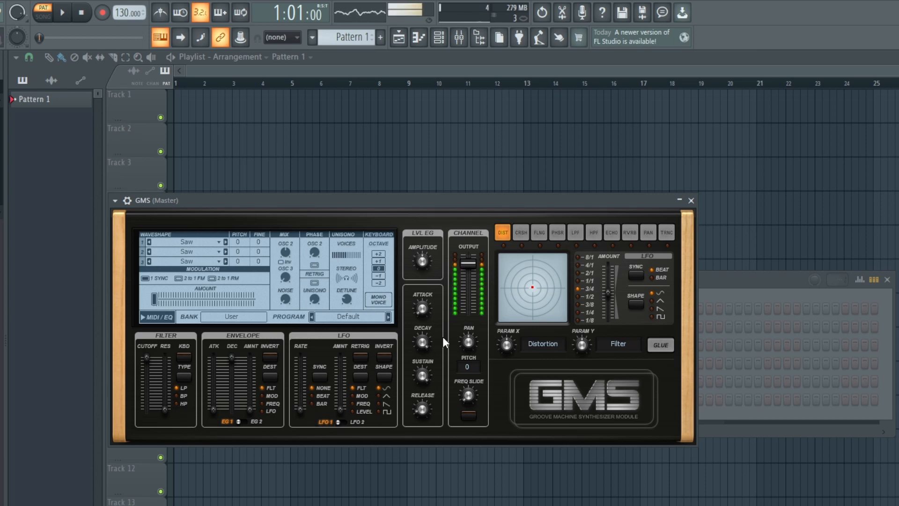
{"action": "left_click_drag", "start_coordinate": [347, 298], "coordinate": [347, 292]}
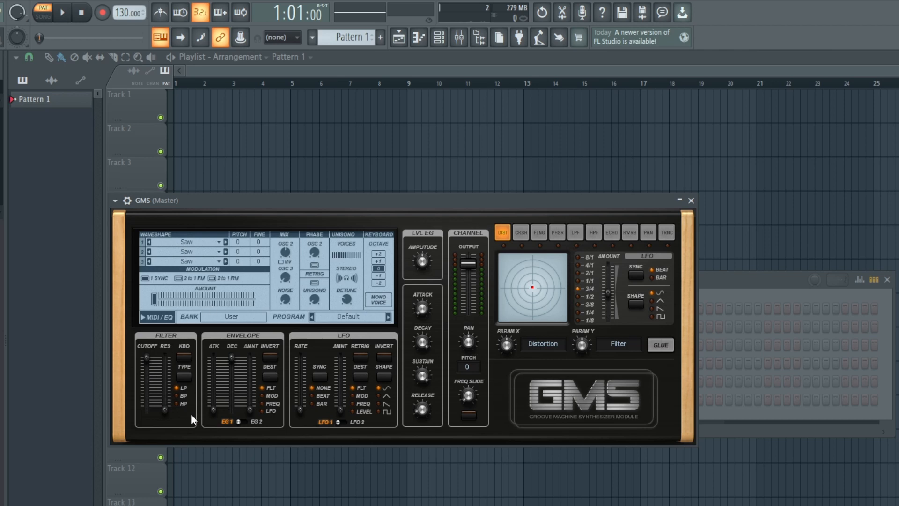
Step: Lower the low-pass filter cutoff slightly below its maximum
{"action": "left_click", "coordinate": [148, 355]}
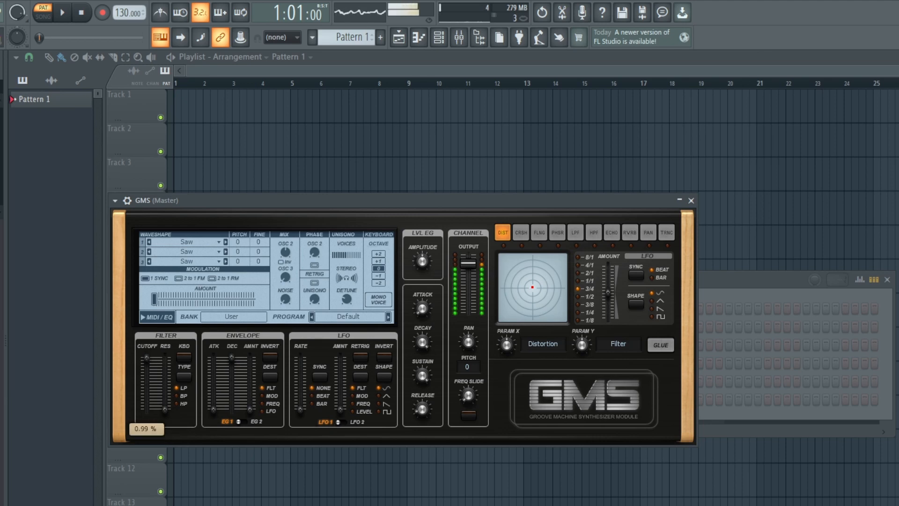
{"action": "left_click_drag", "start_coordinate": [146, 356], "coordinate": [147, 368]}
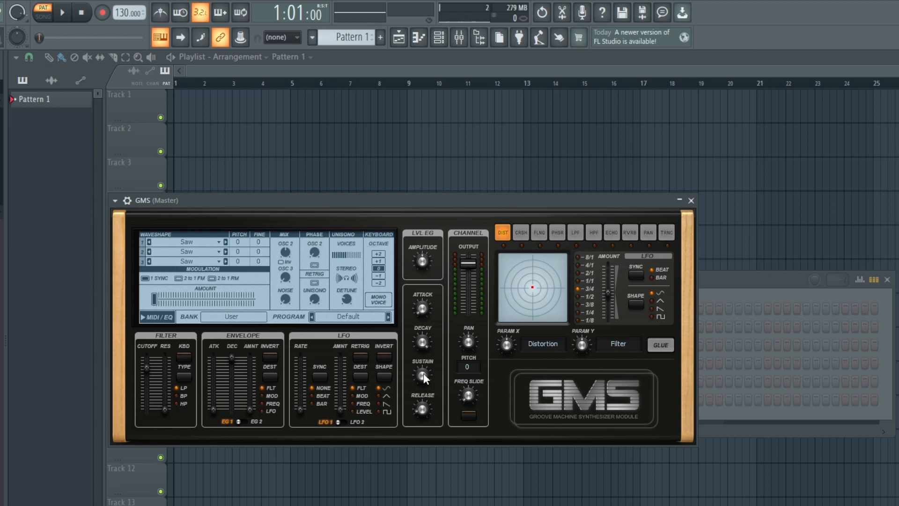
Step: Try out the sustain, decay and release of the level envelope and raise the channel output slightly
{"action": "left_click_drag", "start_coordinate": [423, 373], "coordinate": [423, 429]}
{"action": "left_click", "coordinate": [424, 344]}
{"action": "left_click_drag", "start_coordinate": [422, 376], "coordinate": [422, 370]}
{"action": "left_click_drag", "start_coordinate": [421, 409], "coordinate": [425, 409]}
{"action": "scroll", "coordinate": [467, 265], "scroll_direction": "up", "scroll_amount": 2}
Step: Raise the attack and amount of envelope 1 to just above halfway and lower its decay to 0.79 %
{"action": "left_click_drag", "start_coordinate": [213, 409], "coordinate": [213, 378]}
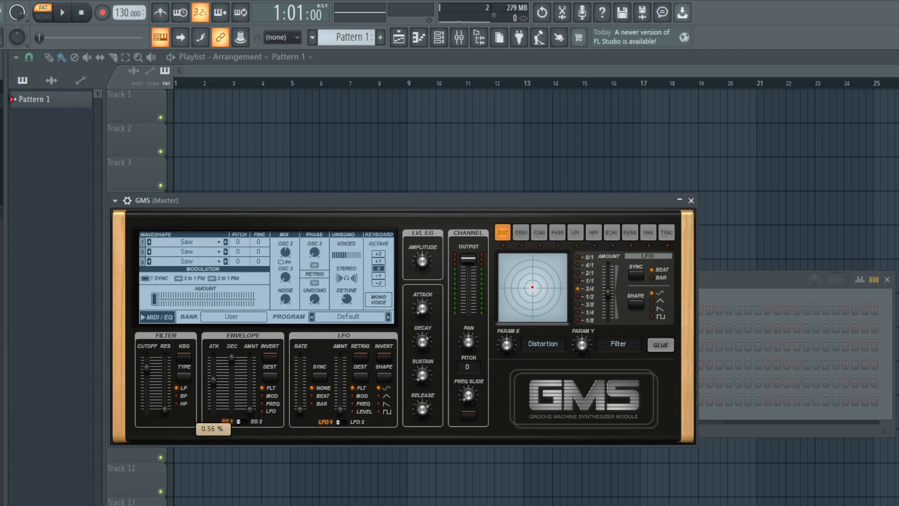
{"action": "left_click_drag", "start_coordinate": [250, 409], "coordinate": [249, 375]}
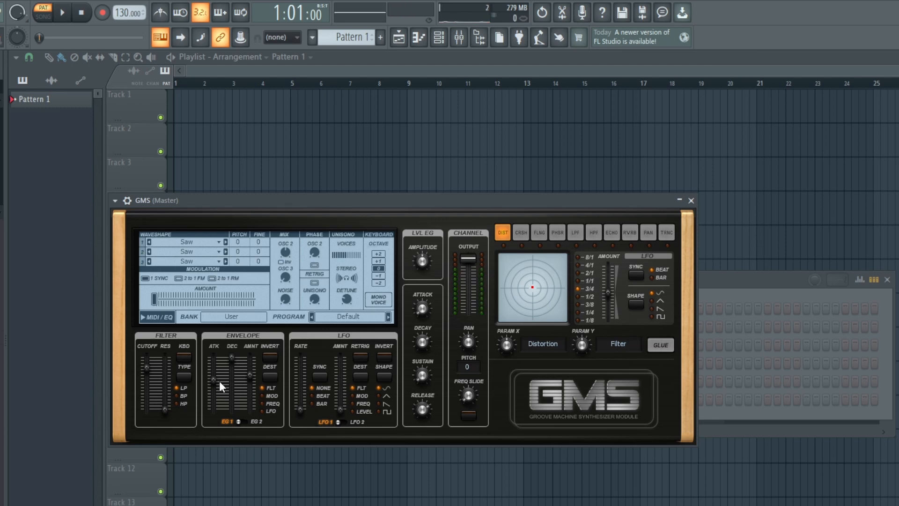
{"action": "left_click_drag", "start_coordinate": [216, 381], "coordinate": [232, 367]}
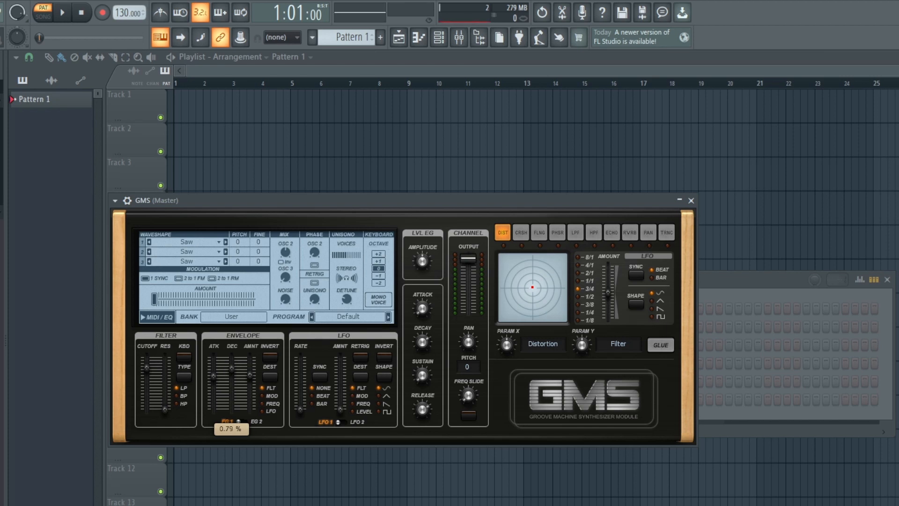
Step: Sweep the envelope 1 decay between minimum and maximum to compare the sound, settling just above the midpoint
{"action": "mouse_move", "coordinate": [232, 368]}
{"action": "left_mouse_down"}
{"action": "mouse_move", "coordinate": [232, 389]}
{"action": "mouse_move", "coordinate": [232, 379]}
{"action": "left_mouse_up"}
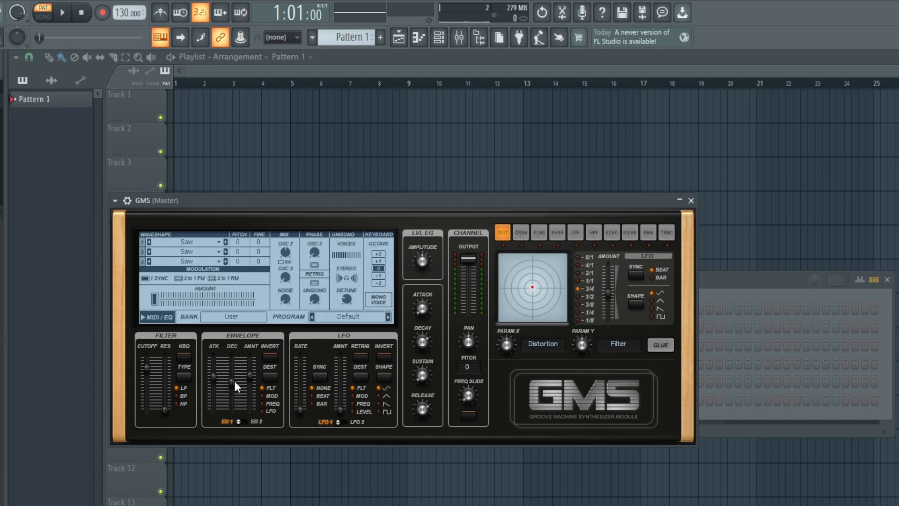
{"action": "left_click_drag", "start_coordinate": [234, 381], "coordinate": [234, 356]}
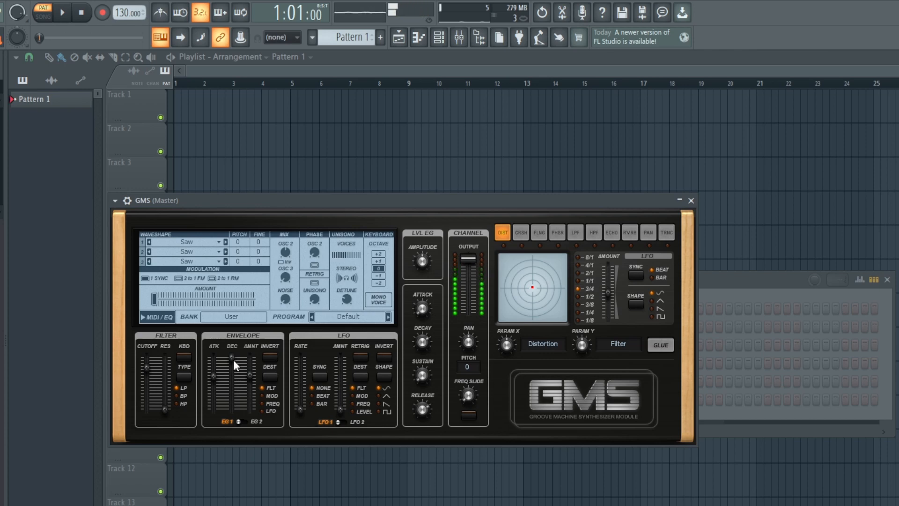
{"action": "left_click_drag", "start_coordinate": [234, 360], "coordinate": [233, 411]}
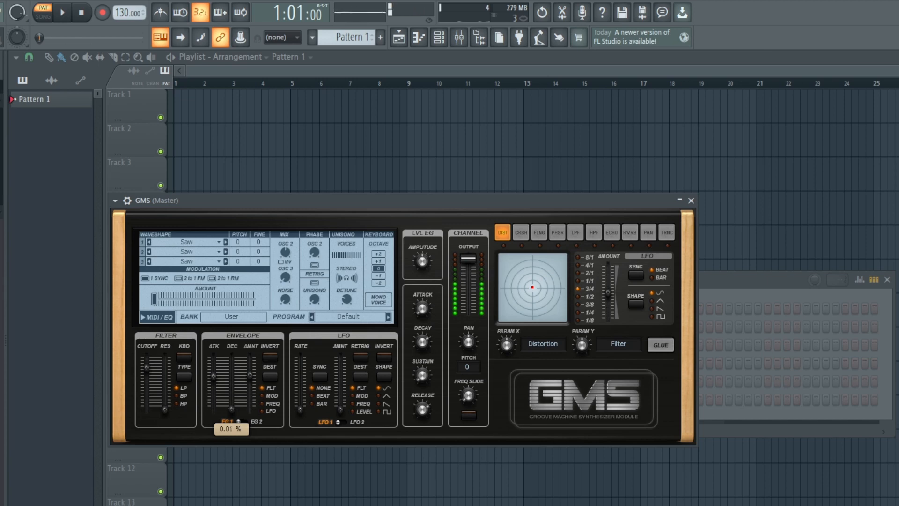
{"action": "left_click_drag", "start_coordinate": [232, 409], "coordinate": [232, 357]}
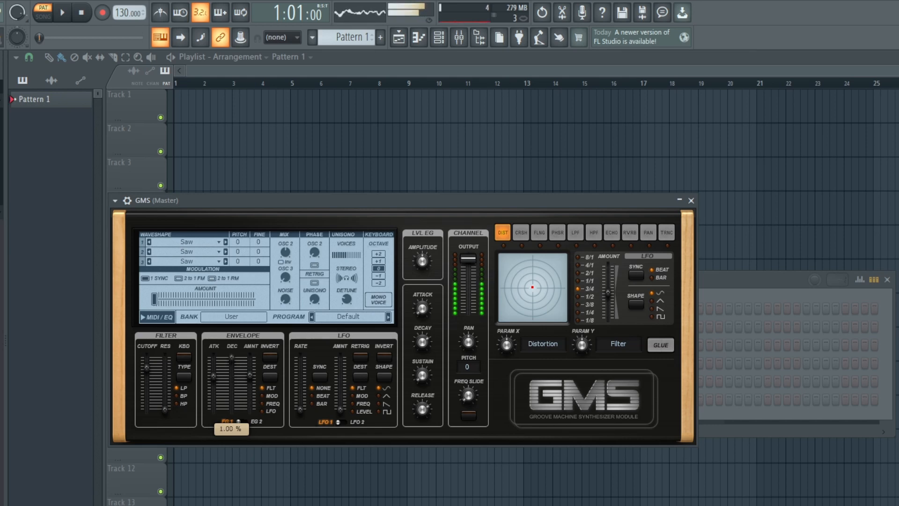
{"action": "left_click_drag", "start_coordinate": [232, 358], "coordinate": [232, 395]}
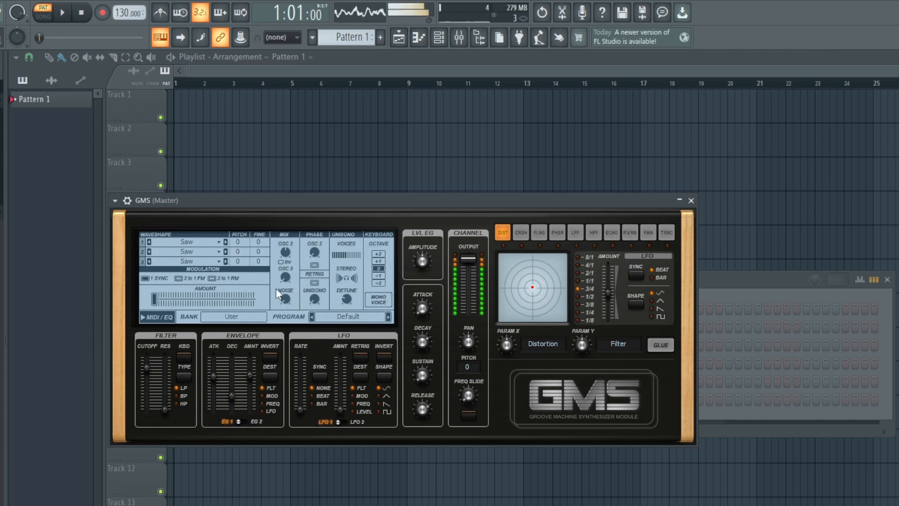
{"action": "left_click_drag", "start_coordinate": [226, 392], "coordinate": [226, 378]}
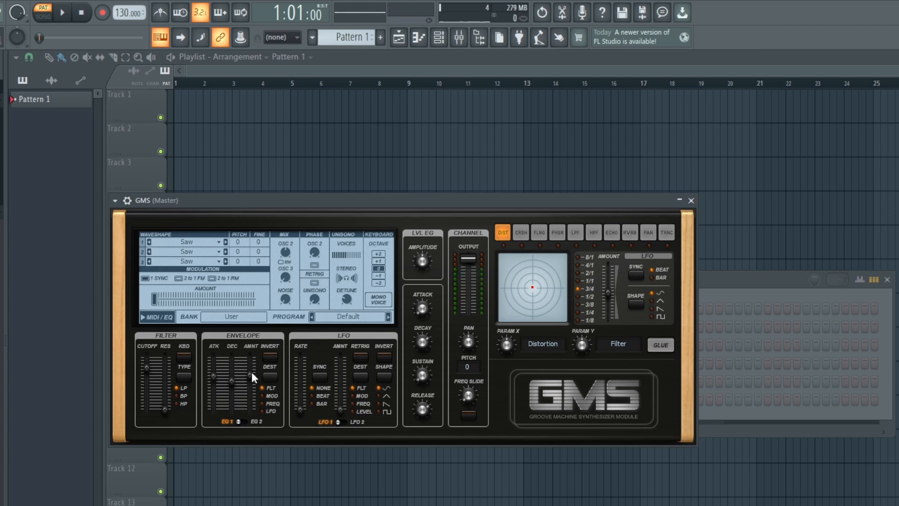
Step: Lower the filter cutoff further and fine-tune the envelope 1 amount to slightly above halfway
{"action": "left_click_drag", "start_coordinate": [250, 374], "coordinate": [250, 386]}
{"action": "left_click_drag", "start_coordinate": [147, 366], "coordinate": [148, 374]}
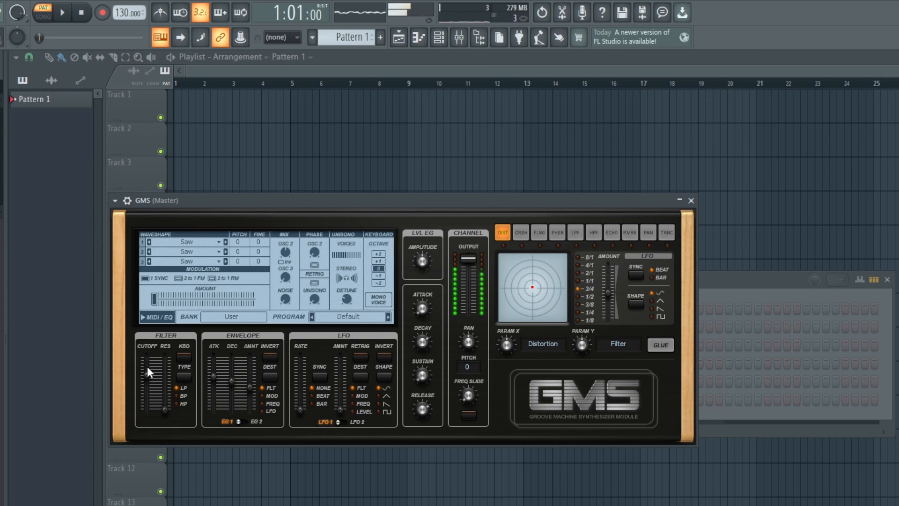
{"action": "mouse_move", "coordinate": [250, 388]}
{"action": "left_mouse_down"}
{"action": "mouse_move", "coordinate": [250, 378]}
{"action": "mouse_move", "coordinate": [248, 389]}
{"action": "left_mouse_up"}
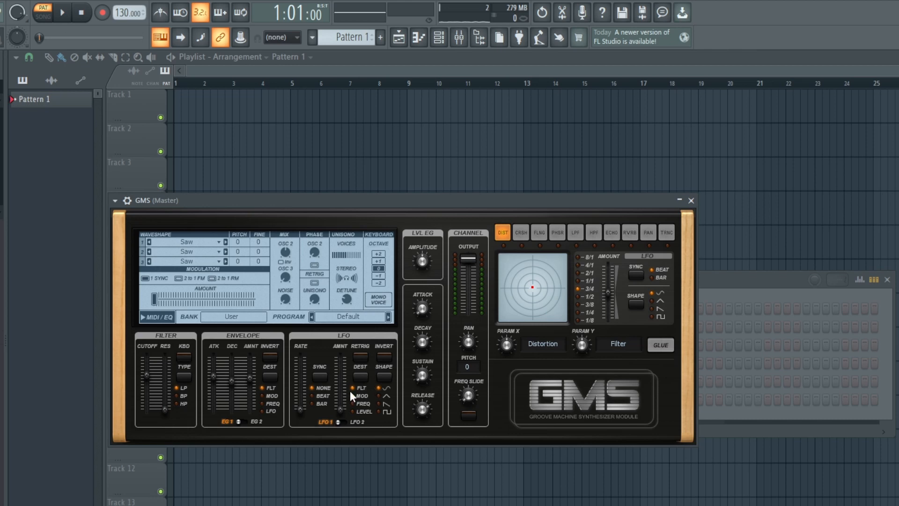
Step: Raise the LFO 1 rate close to maximum and set its filter modulation amount to about a third
{"action": "left_click_drag", "start_coordinate": [302, 409], "coordinate": [302, 365]}
{"action": "left_click", "coordinate": [341, 410]}
{"action": "left_click_drag", "start_coordinate": [341, 410], "coordinate": [342, 372]}
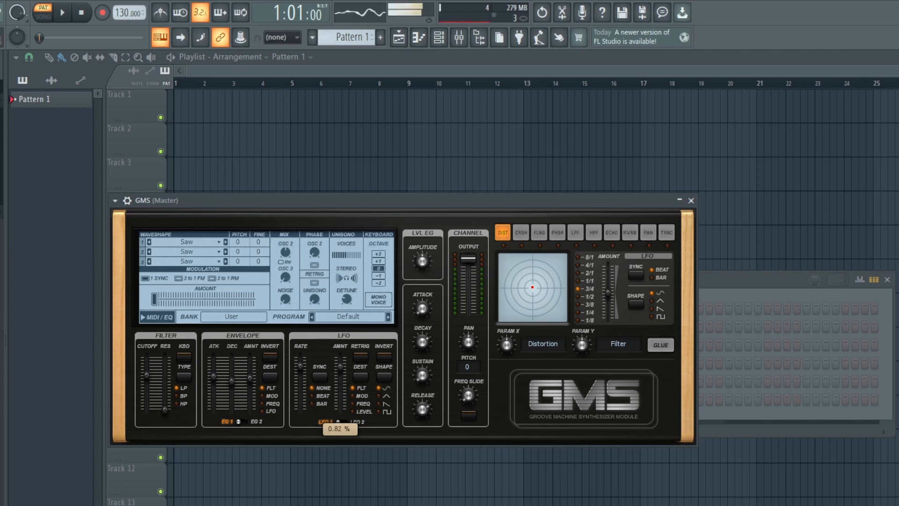
{"action": "left_click_drag", "start_coordinate": [341, 365], "coordinate": [341, 391]}
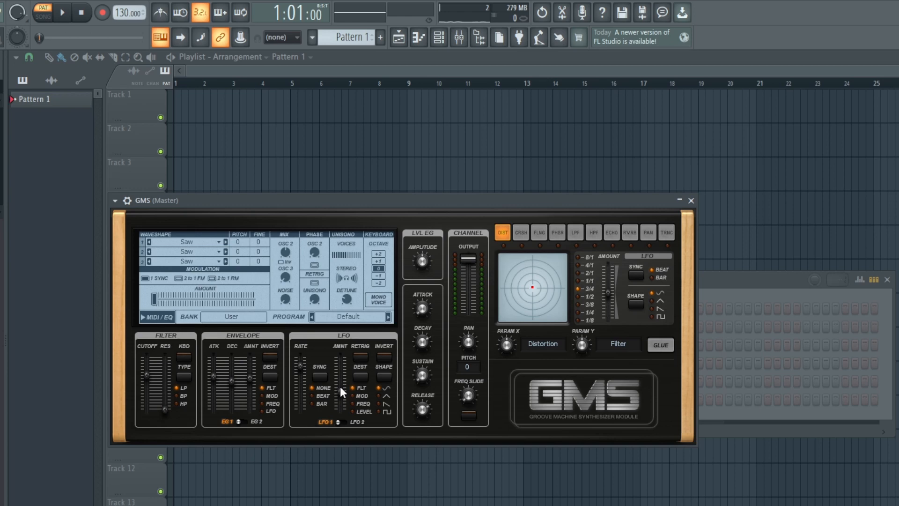
{"action": "left_click_drag", "start_coordinate": [340, 386], "coordinate": [341, 392]}
Step: Enable the reverb effect with Glue and try different feedback and filter positions on the XY pad
{"action": "left_click", "coordinate": [629, 232]}
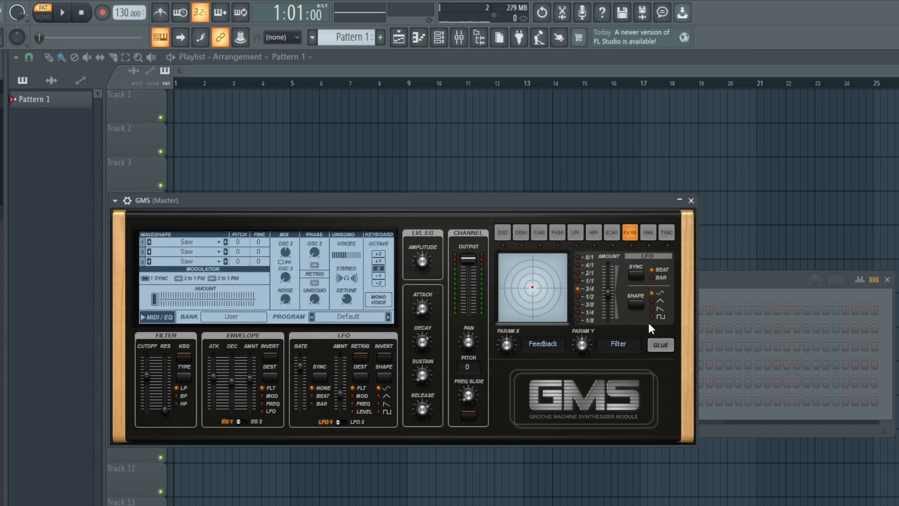
{"action": "left_click", "coordinate": [666, 347]}
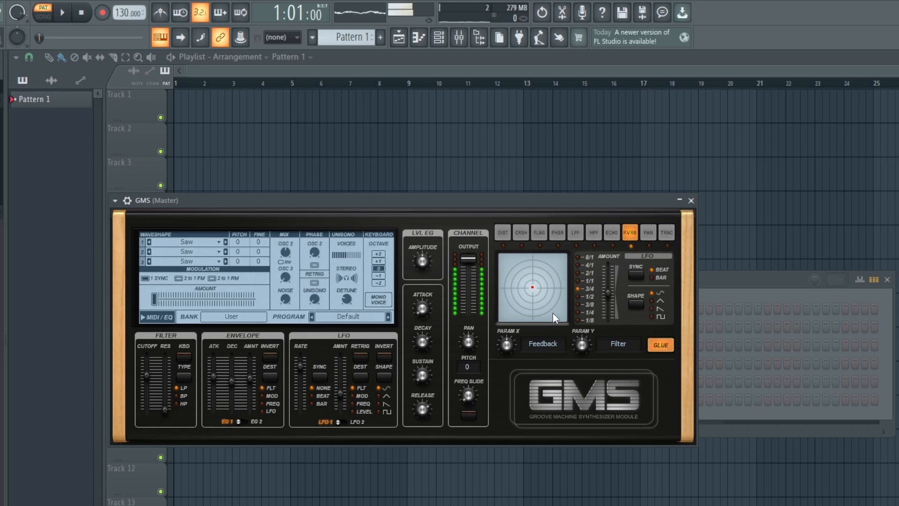
{"action": "left_click_drag", "start_coordinate": [535, 285], "coordinate": [547, 276]}
Step: Try out the phaser effect and turn it back off
{"action": "left_click", "coordinate": [559, 236]}
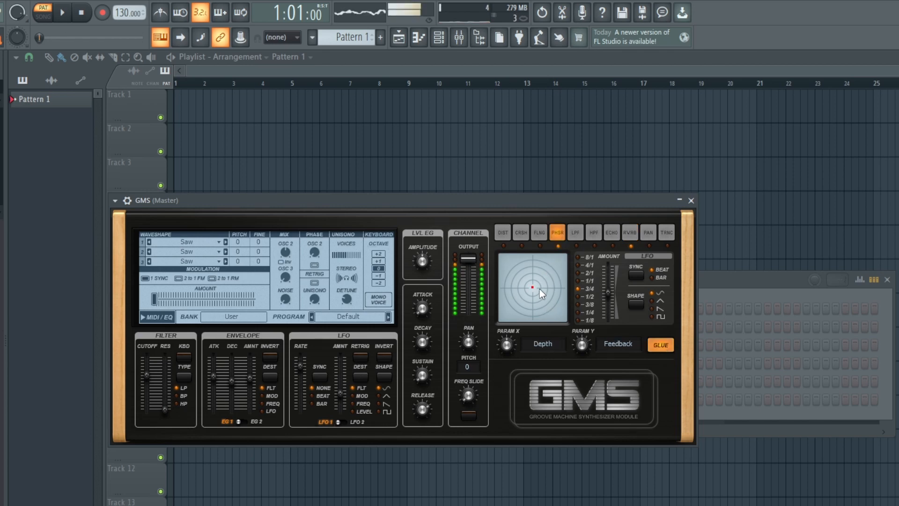
{"action": "left_click", "coordinate": [659, 347]}
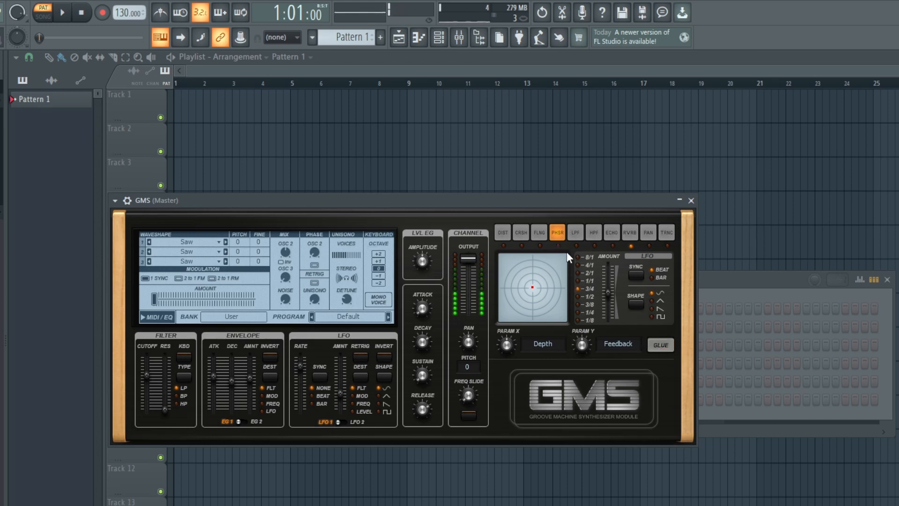
Step: Try the distortion effect with the output reduced to about -9.6 dB and a shifted XY position, turning it off again
{"action": "left_click", "coordinate": [503, 232]}
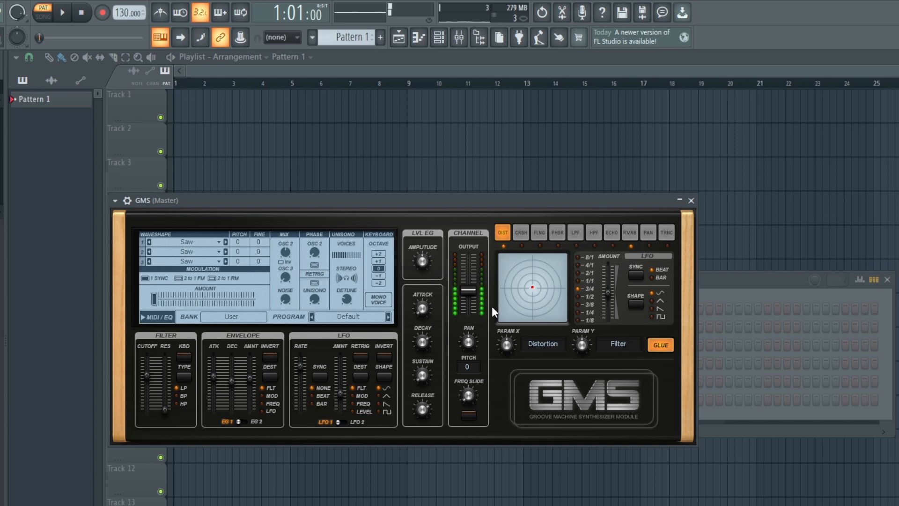
{"action": "left_click_drag", "start_coordinate": [468, 291], "coordinate": [469, 276]}
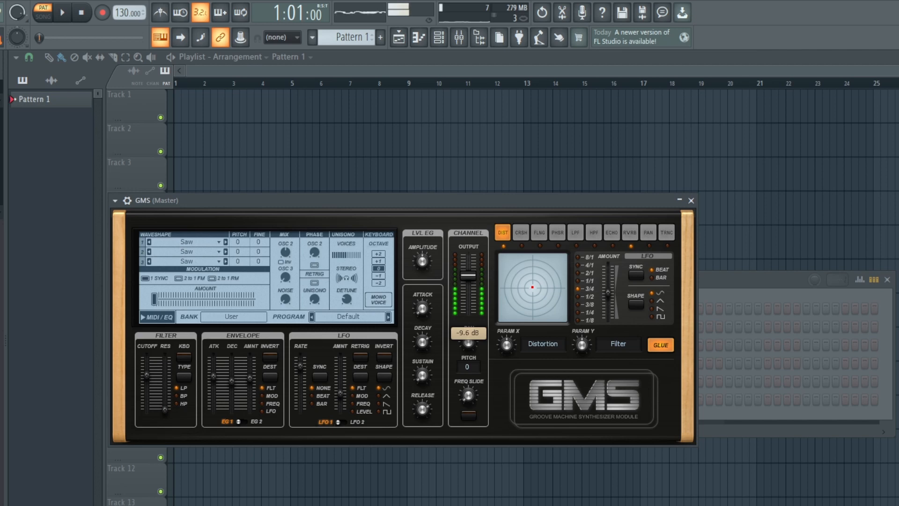
{"action": "left_click_drag", "start_coordinate": [469, 276], "coordinate": [468, 274]}
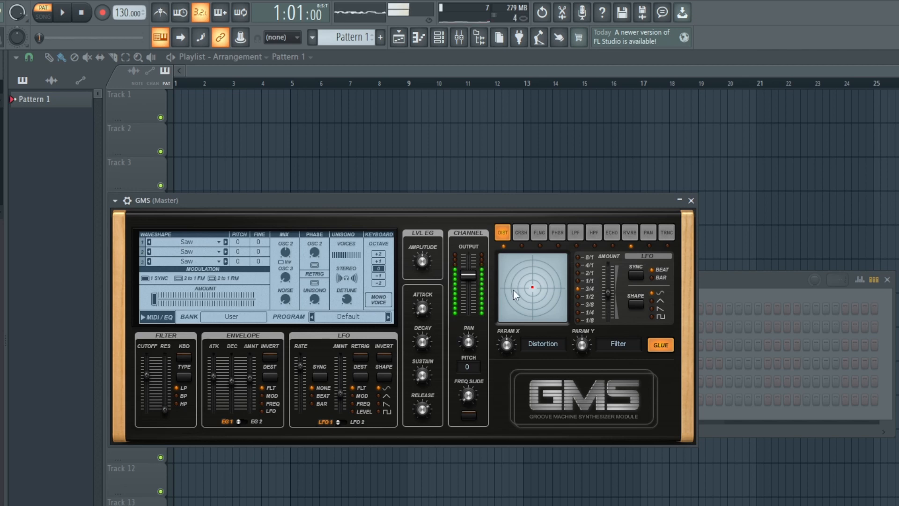
{"action": "mouse_move", "coordinate": [536, 287]}
{"action": "left_mouse_down"}
{"action": "mouse_move", "coordinate": [533, 298]}
{"action": "mouse_move", "coordinate": [512, 304]}
{"action": "mouse_move", "coordinate": [554, 305]}
{"action": "mouse_move", "coordinate": [530, 274]}
{"action": "mouse_move", "coordinate": [515, 277]}
{"action": "mouse_move", "coordinate": [520, 302]}
{"action": "mouse_move", "coordinate": [517, 274]}
{"action": "mouse_move", "coordinate": [535, 299]}
{"action": "left_mouse_up"}
{"action": "left_click", "coordinate": [658, 343]}
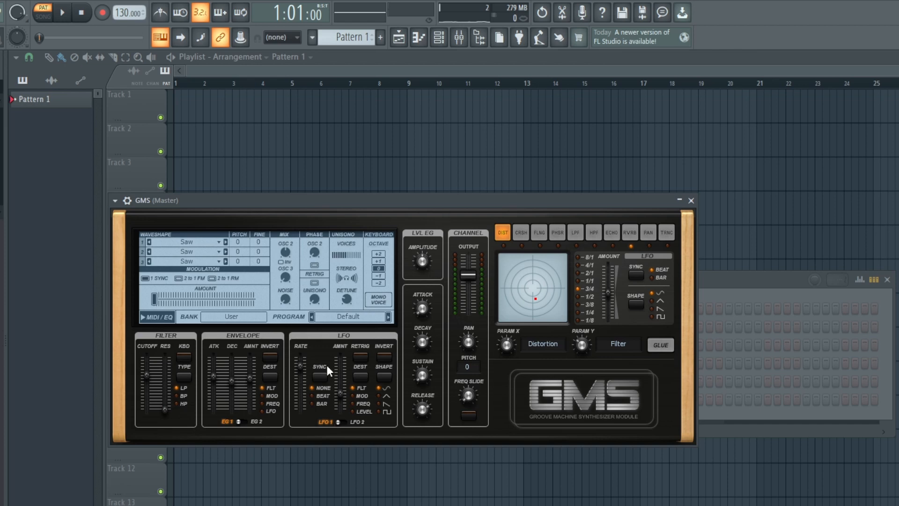
Step: Set the oscillator 2 waveshape to Sine and balance its mix with a higher channel output
{"action": "left_click", "coordinate": [197, 251]}
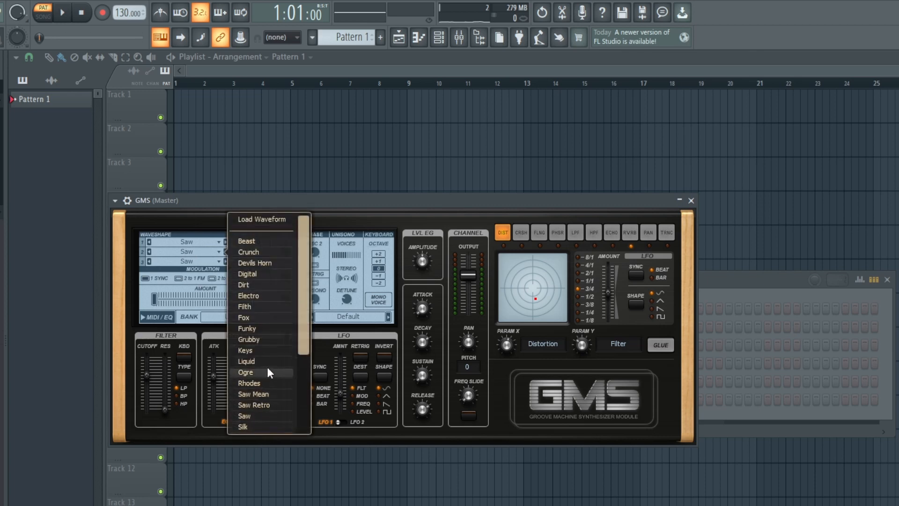
{"action": "scroll", "coordinate": [303, 335], "scroll_direction": "down", "scroll_amount": 3}
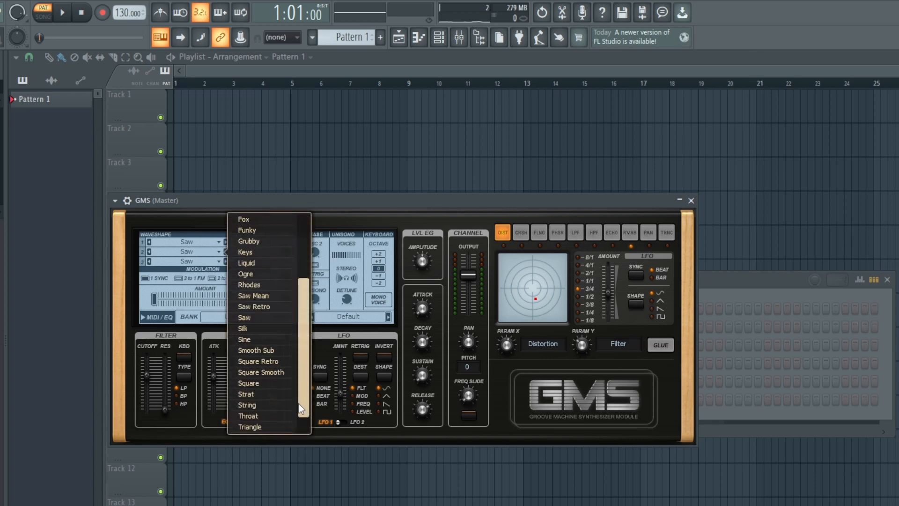
{"action": "left_click", "coordinate": [274, 337]}
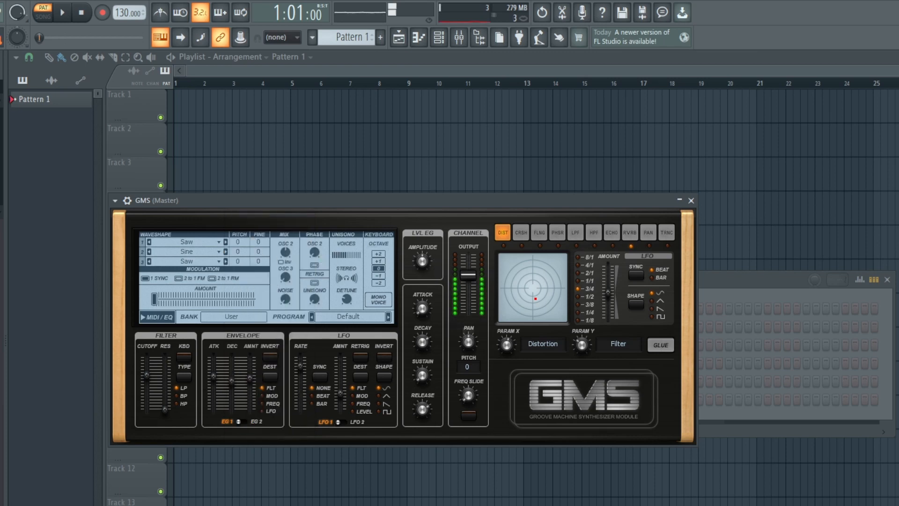
{"action": "mouse_move", "coordinate": [468, 275]}
{"action": "left_mouse_down"}
{"action": "mouse_move", "coordinate": [467, 252]}
{"action": "mouse_move", "coordinate": [468, 260]}
{"action": "left_mouse_up"}
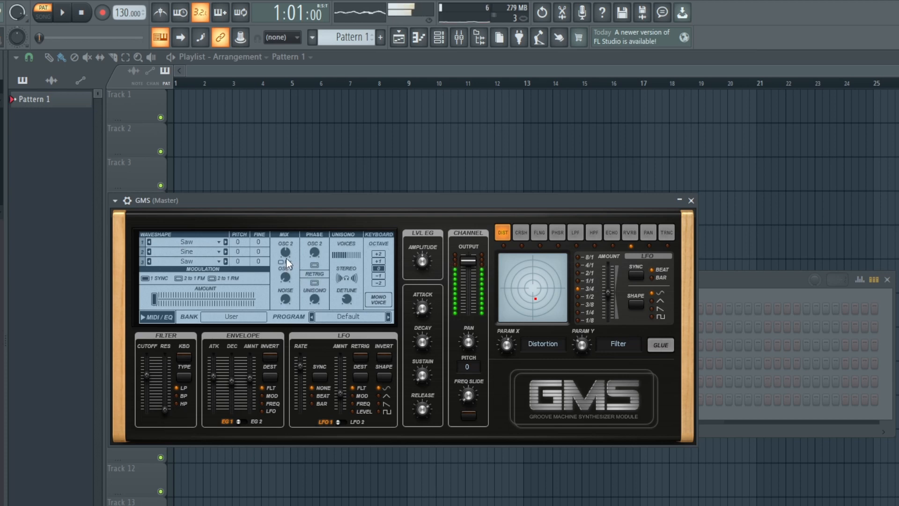
{"action": "left_click_drag", "start_coordinate": [285, 249], "coordinate": [285, 250]}
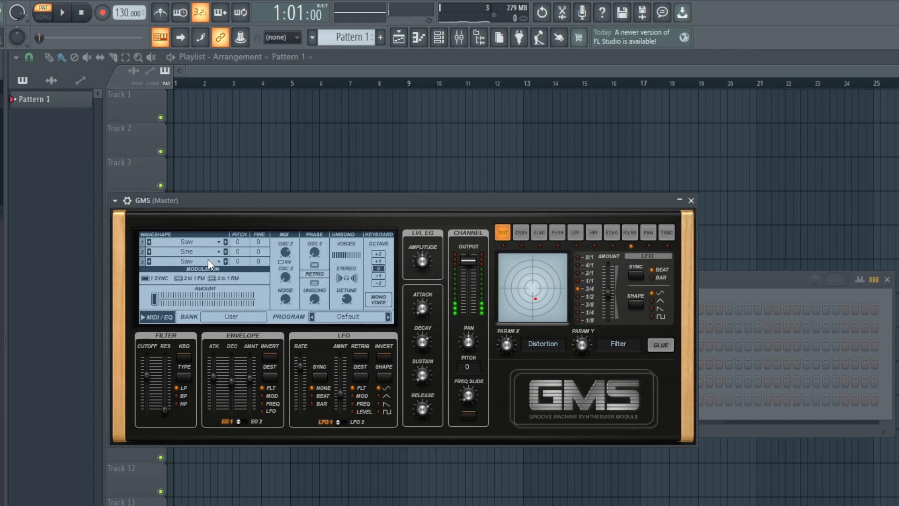
Step: Set the oscillator 3 pitch to -12 and adjust its mix and the channel output
{"action": "left_click_drag", "start_coordinate": [237, 264], "coordinate": [238, 277]}
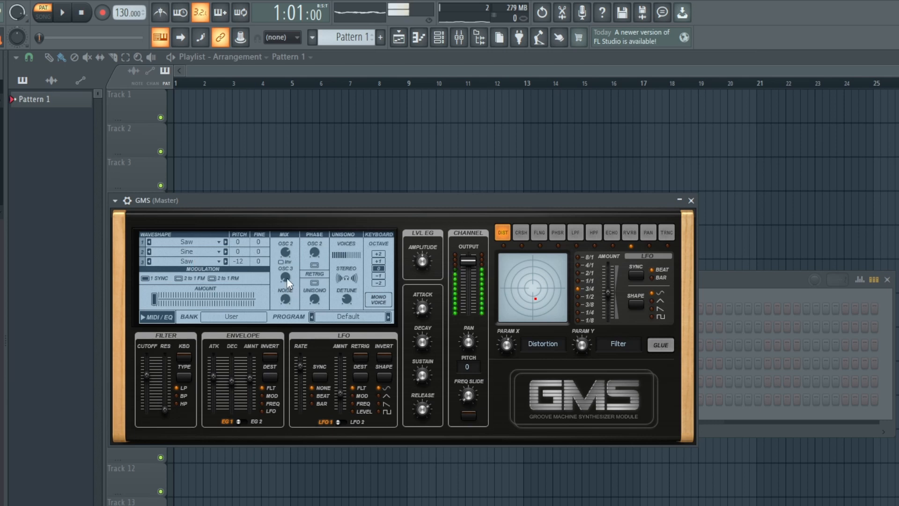
{"action": "left_click_drag", "start_coordinate": [285, 277], "coordinate": [284, 294]}
{"action": "left_click_drag", "start_coordinate": [468, 259], "coordinate": [468, 258]}
Step: Set the oscillator 2 waveshape to Saw Retro
{"action": "left_click", "coordinate": [219, 252]}
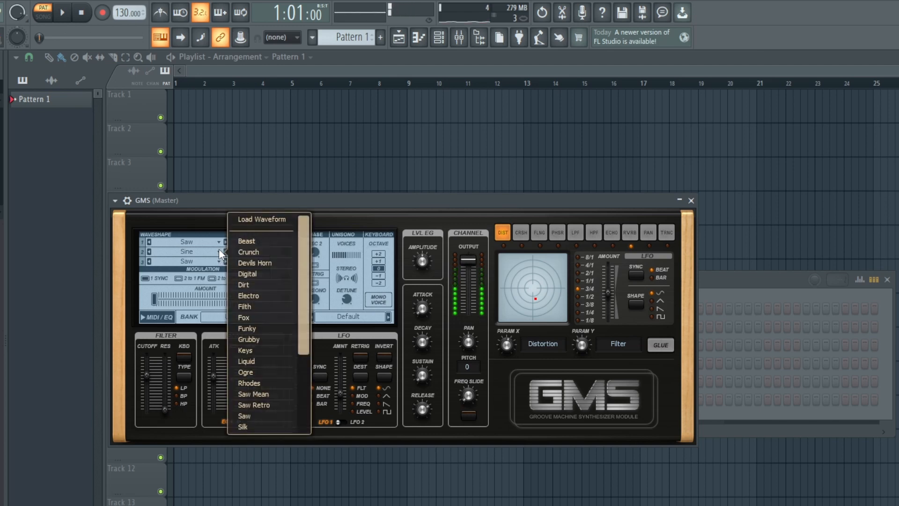
{"action": "scroll", "coordinate": [300, 347], "scroll_direction": "down", "scroll_amount": 5}
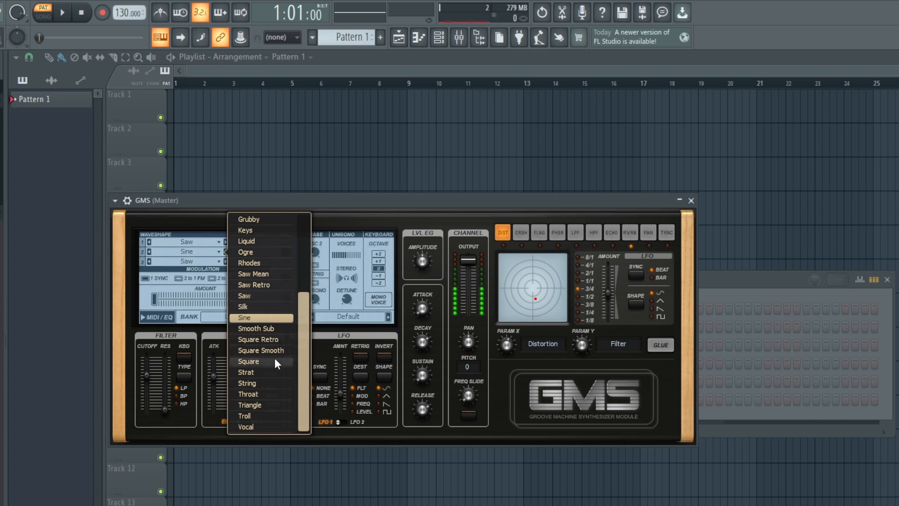
{"action": "left_click", "coordinate": [268, 285]}
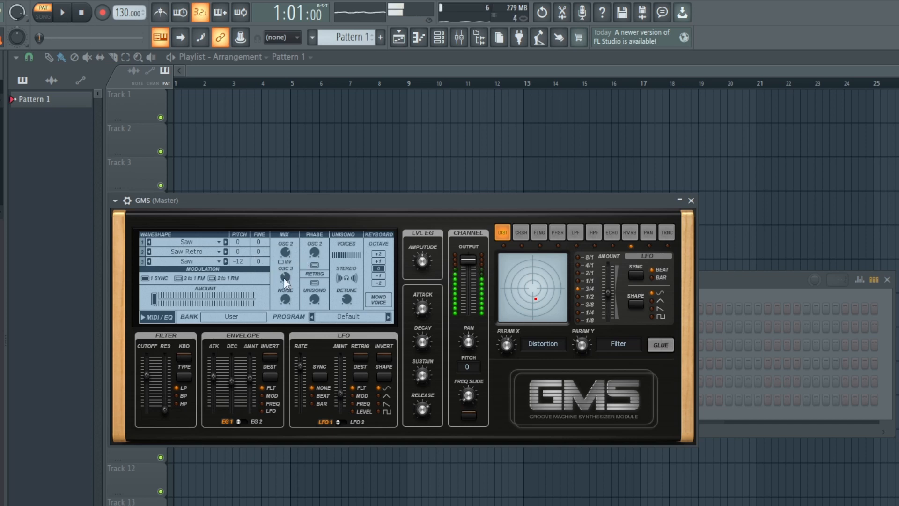
Step: Adjust the noise level in the oscillator mix and the sustain of the level envelope
{"action": "left_click_drag", "start_coordinate": [286, 298], "coordinate": [285, 294]}
{"action": "left_click", "coordinate": [426, 375]}
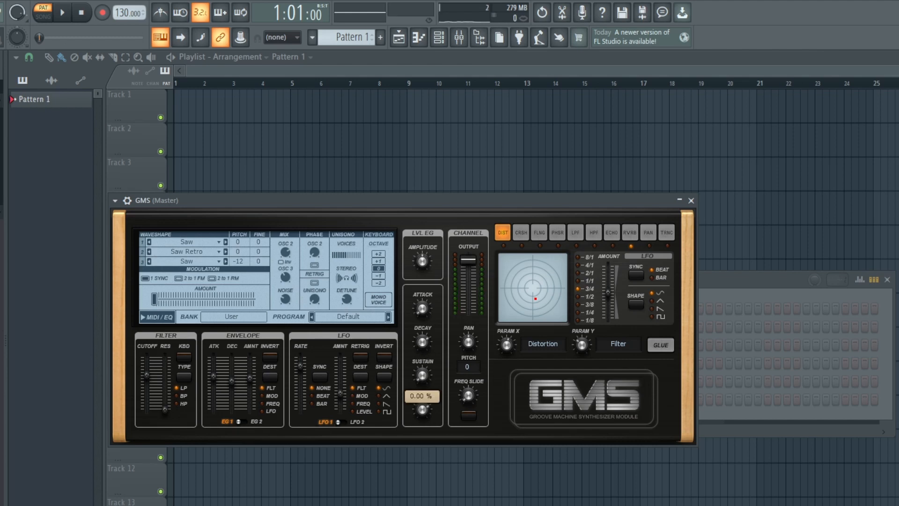
{"action": "left_click_drag", "start_coordinate": [422, 374], "coordinate": [389, 415]}
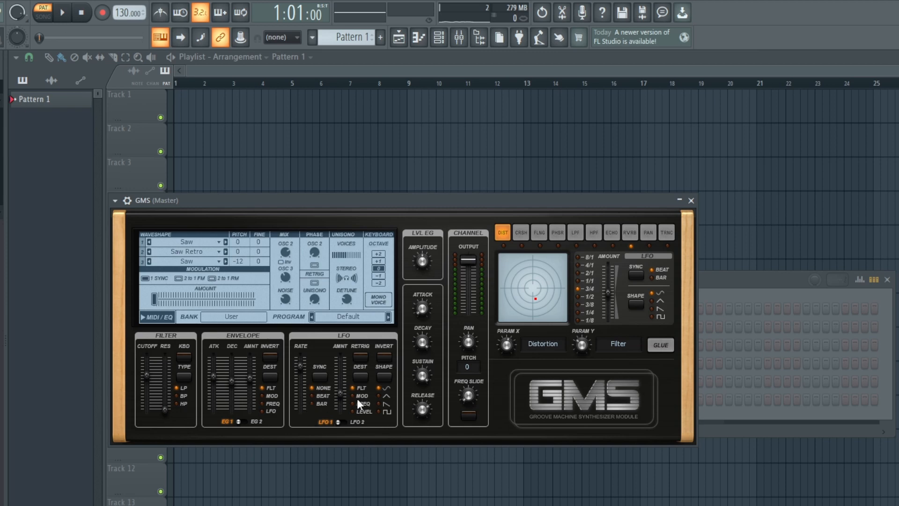
Step: Raise the LFO 1 amount with a slower rate and slightly lower the channel output
{"action": "left_click_drag", "start_coordinate": [339, 394], "coordinate": [304, 383]}
{"action": "left_click_drag", "start_coordinate": [459, 263], "coordinate": [459, 268]}
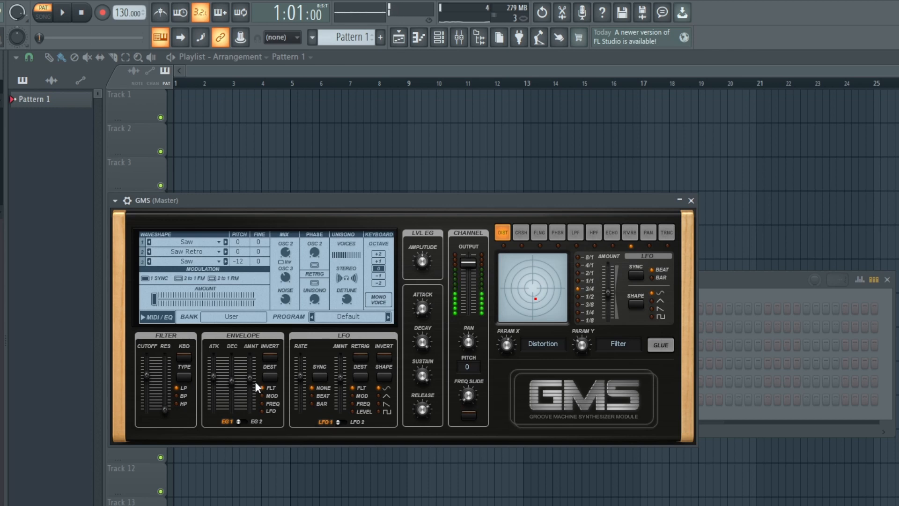
Step: Lower the EG 1 envelope amount and reduce the LFO 1 amount in small increments
{"action": "left_click_drag", "start_coordinate": [252, 381], "coordinate": [246, 398]}
{"action": "left_click_drag", "start_coordinate": [340, 377], "coordinate": [338, 383]}
{"action": "left_click_drag", "start_coordinate": [339, 381], "coordinate": [340, 384]}
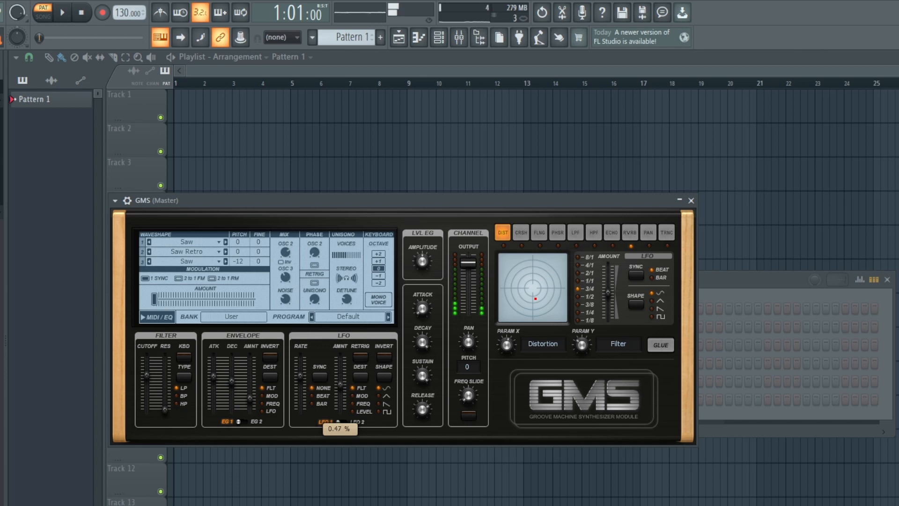
{"action": "mouse_move", "coordinate": [340, 383]}
{"action": "left_mouse_down"}
{"action": "mouse_move", "coordinate": [340, 375]}
{"action": "mouse_move", "coordinate": [339, 389]}
{"action": "left_mouse_up"}
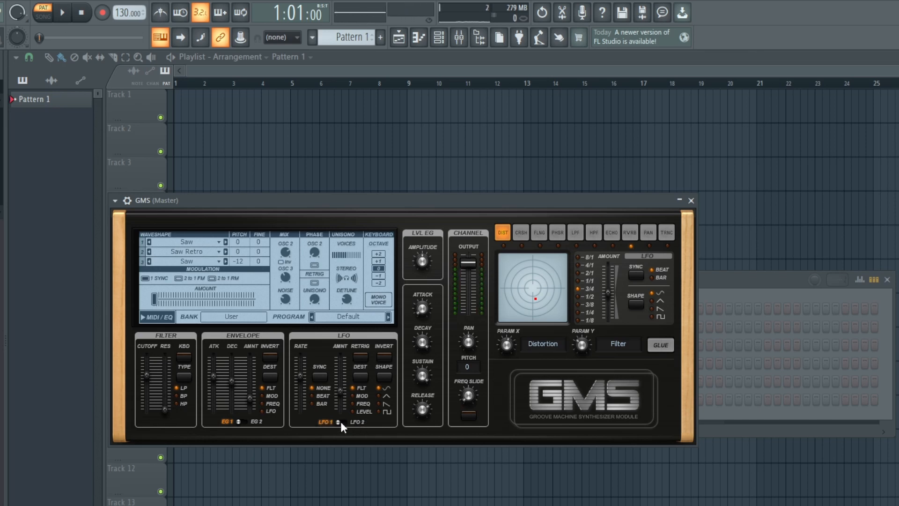
Step: Switch to LFO 2 and set its rate to 4/1 and its amount to about 0.26%
{"action": "left_click", "coordinate": [344, 422]}
{"action": "left_click_drag", "start_coordinate": [299, 406], "coordinate": [299, 367]}
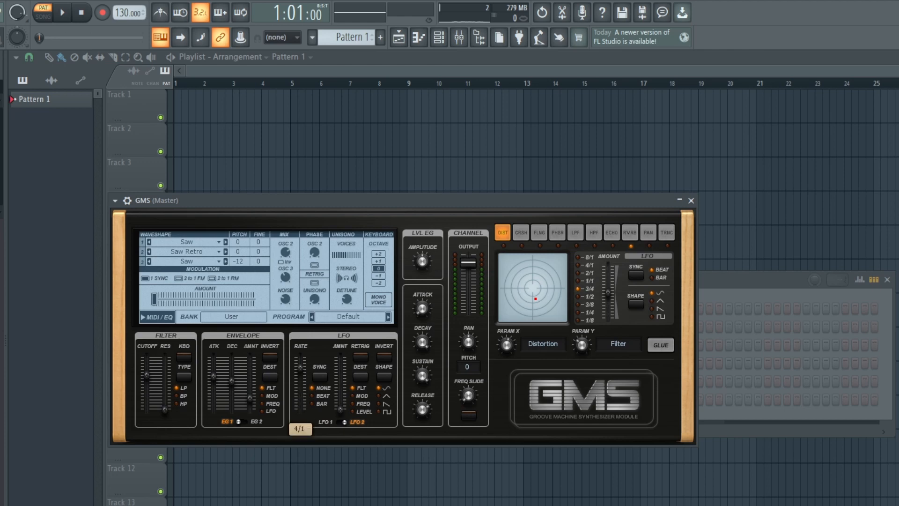
{"action": "mouse_move", "coordinate": [340, 410]}
{"action": "left_mouse_down"}
{"action": "mouse_move", "coordinate": [339, 380]}
{"action": "mouse_move", "coordinate": [340, 394]}
{"action": "left_mouse_up"}
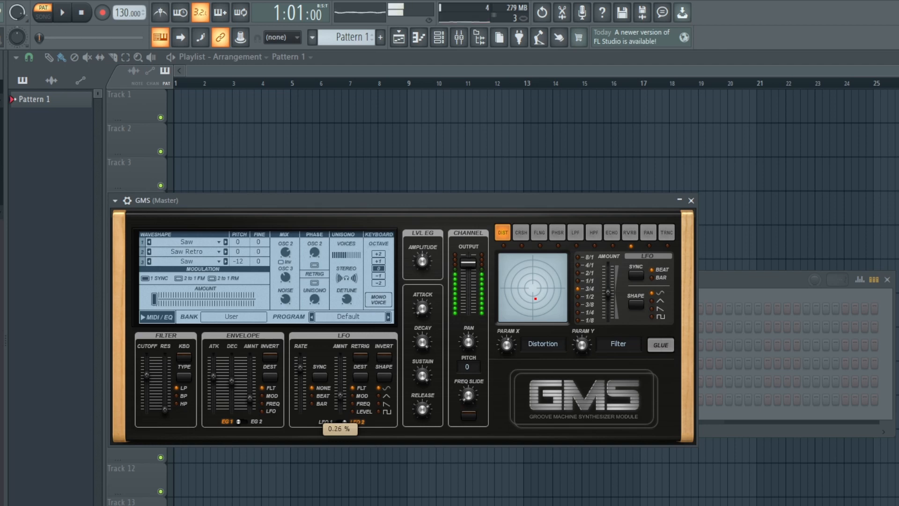